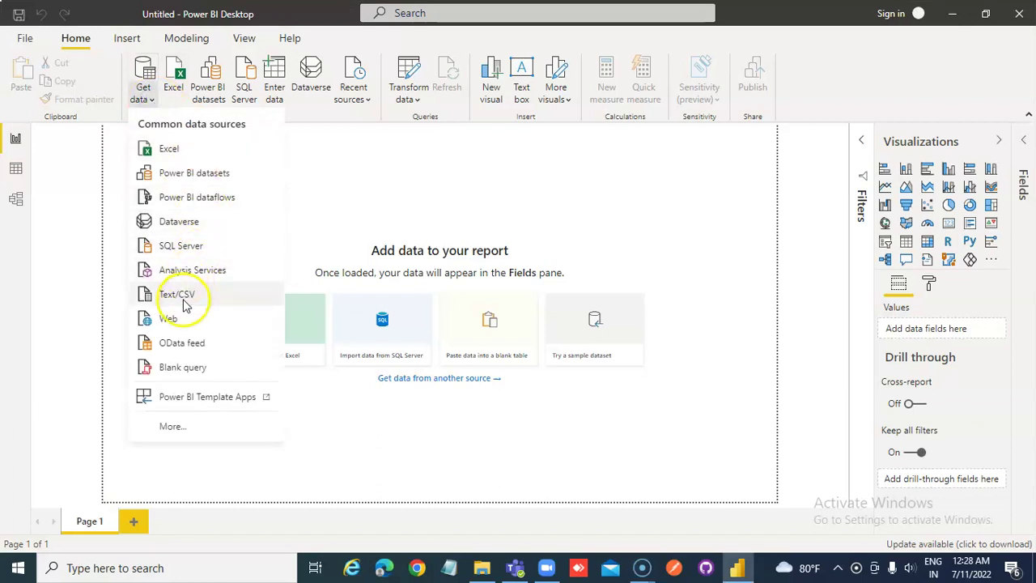
Step: Import Date.csv from the PowerBIFiles folder as a Text/CSV source and load it
left_click(185, 296)
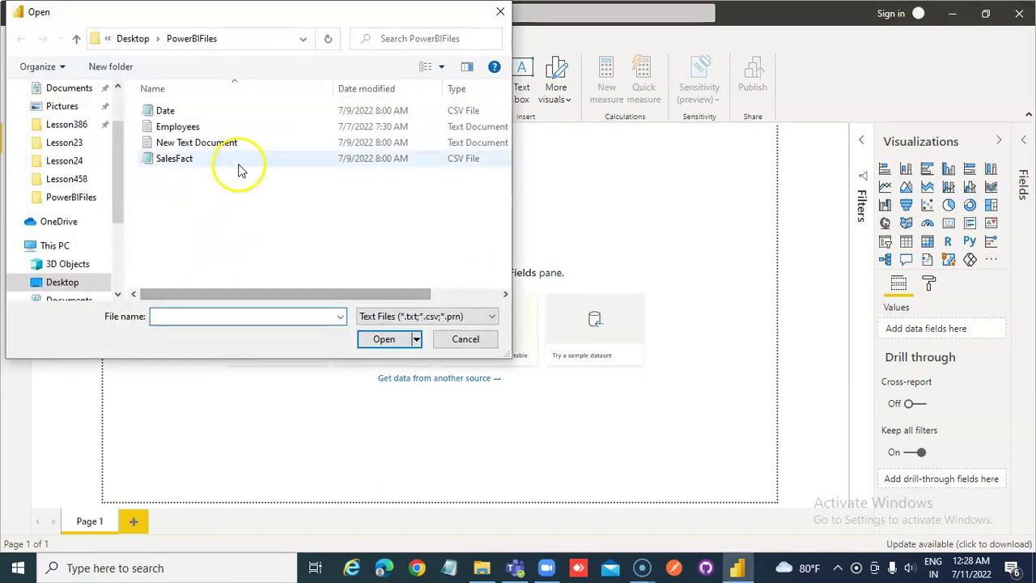
double_click(160, 113)
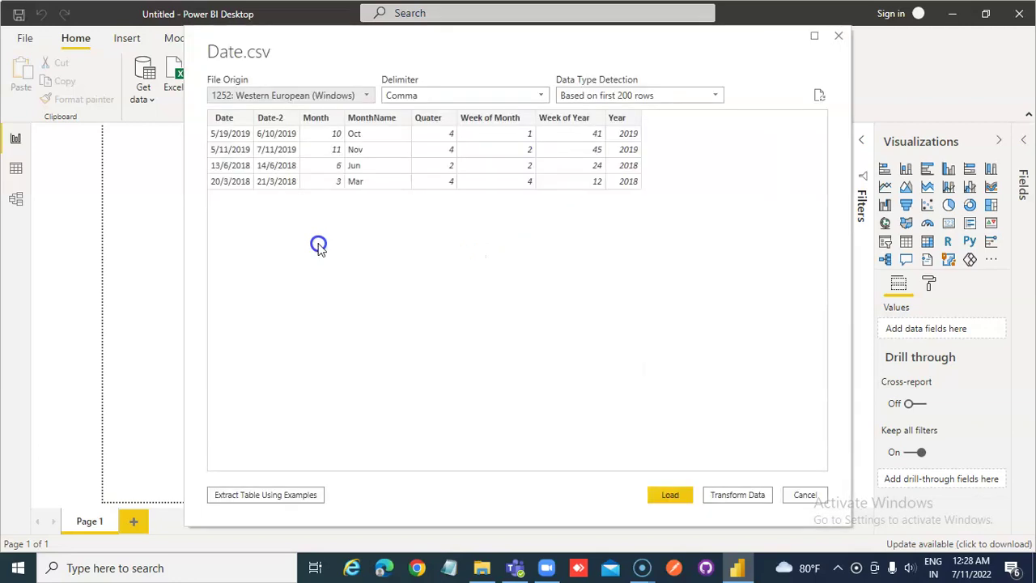
left_click(669, 493)
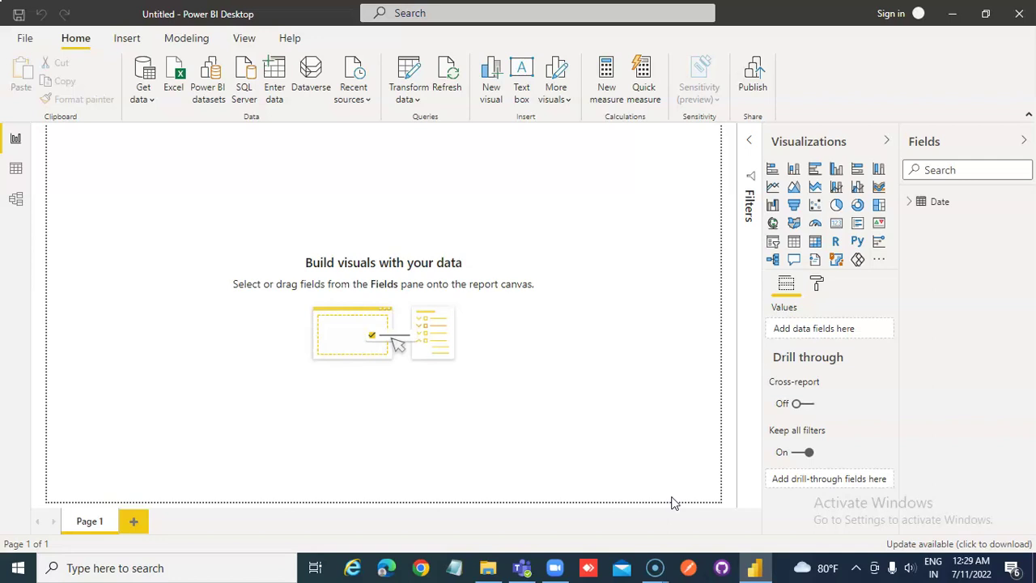
Step: Import SalesFact.csv from PowerBIFiles as a Text/CSV source and load it into the model
left_click(145, 98)
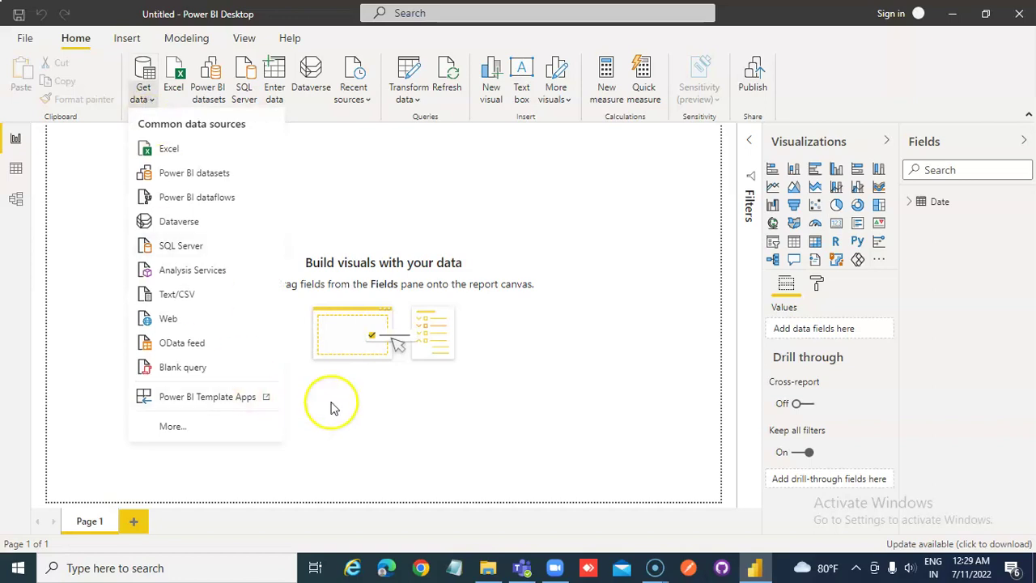
left_click(202, 294)
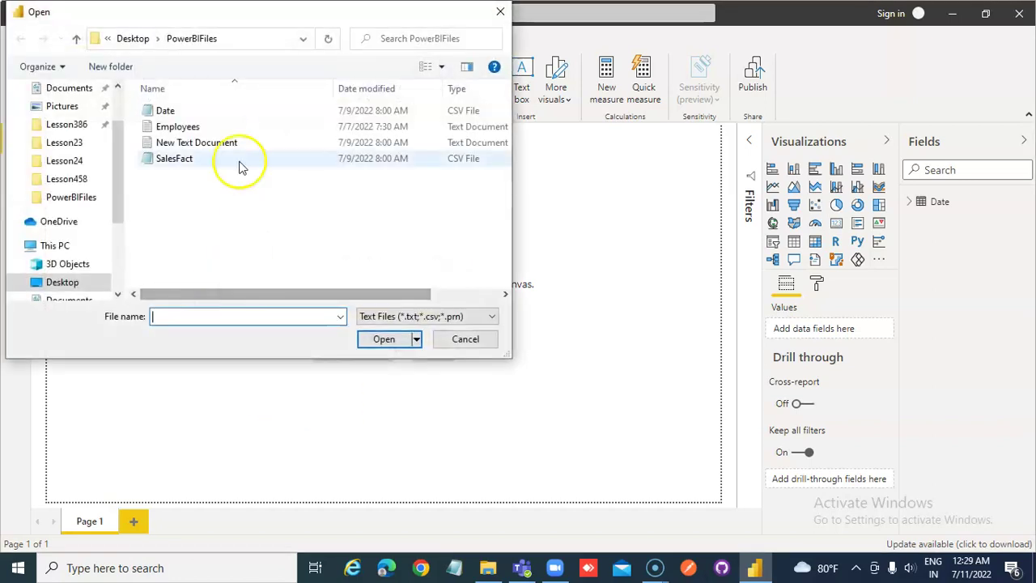
double_click(174, 158)
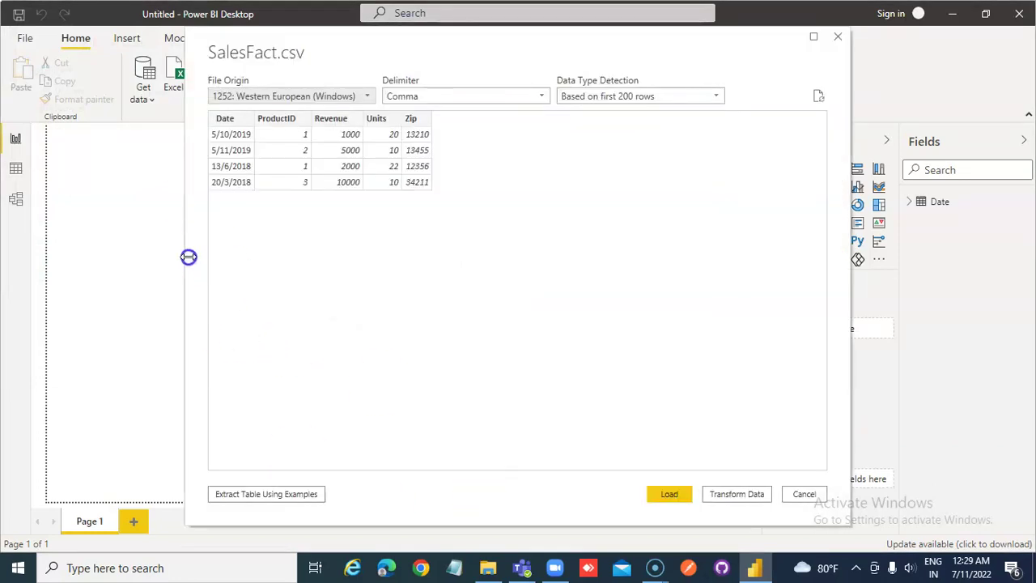
left_click(652, 495)
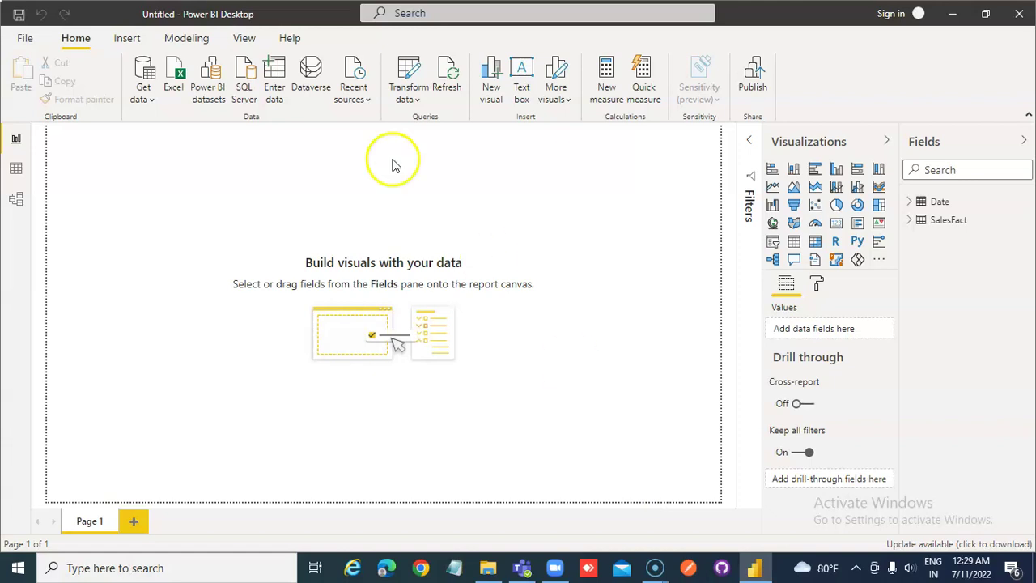
Step: Review the SalesFact (Date) to Date (Date) relationship in Manage relationships
left_click(166, 40)
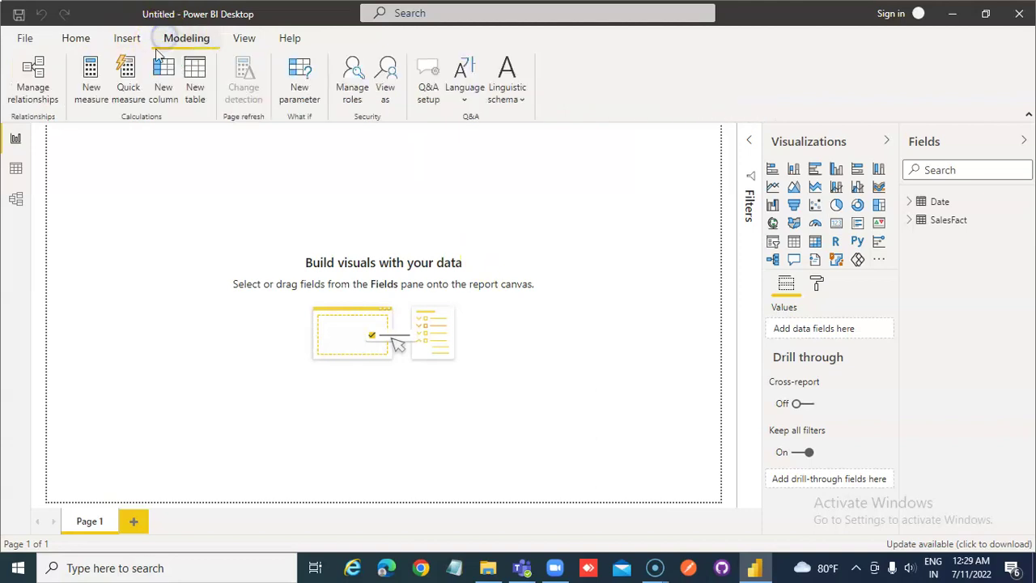
left_click(42, 89)
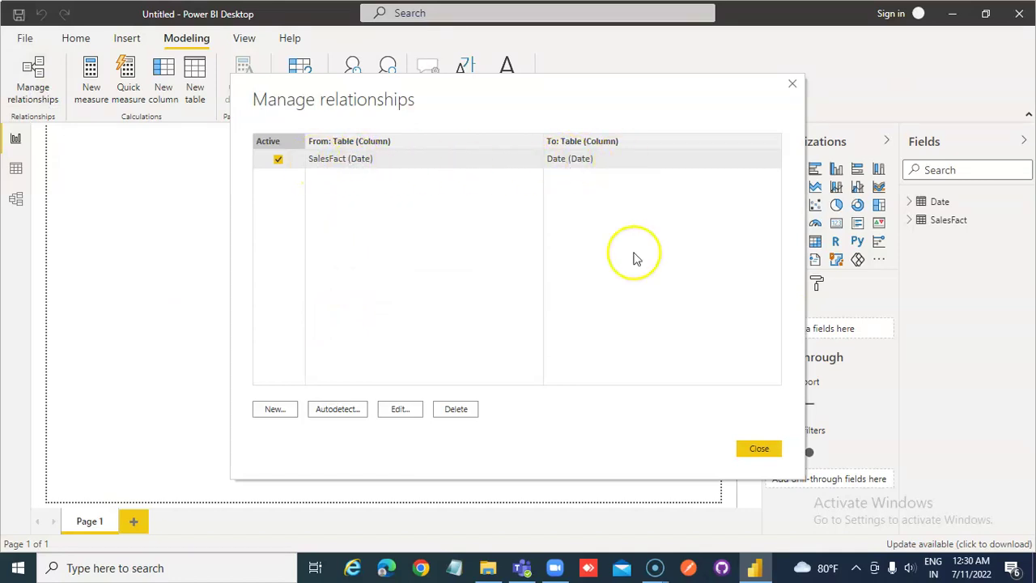
left_click(762, 451)
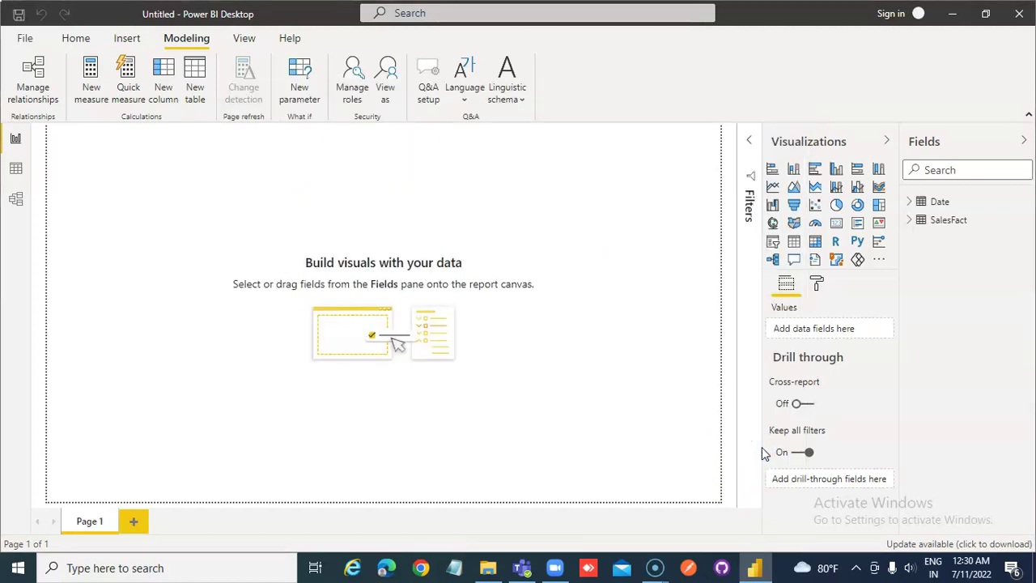
Step: Add an enlarged gauge with SalesFact Revenue as its value, reading 18K
left_click(816, 229)
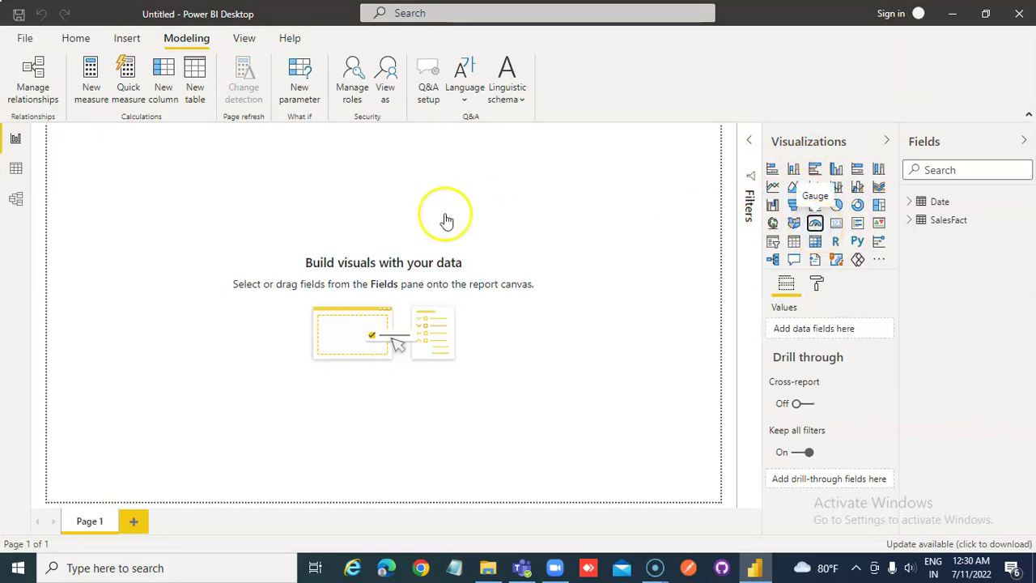
left_click_drag(161, 247, 282, 359)
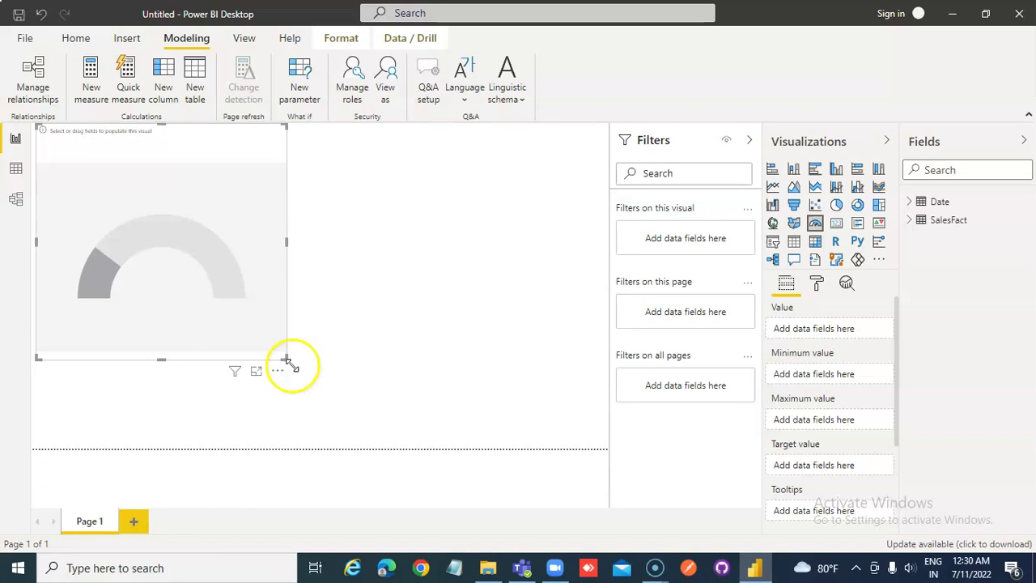
left_click(913, 202)
left_click(910, 365)
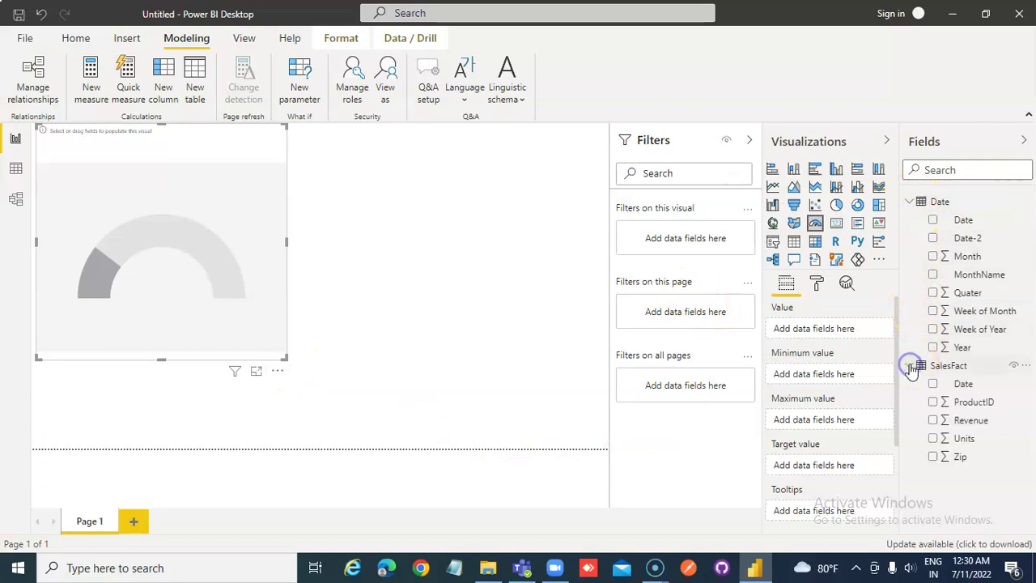
left_click_drag(988, 427, 870, 331)
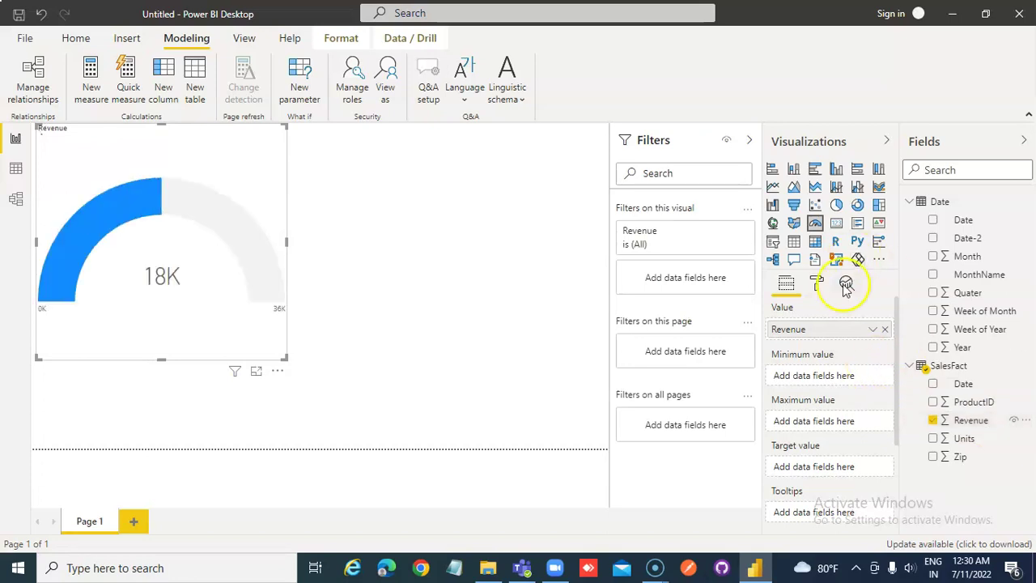
Step: Set the gauge axis Min to 3000 and Max to 25000
left_click(818, 285)
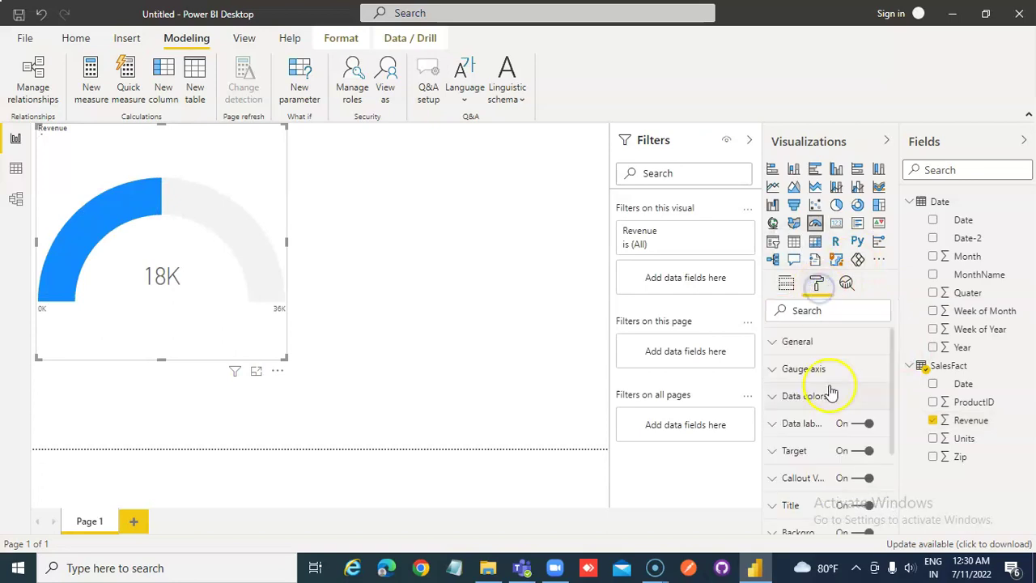
left_click(810, 370)
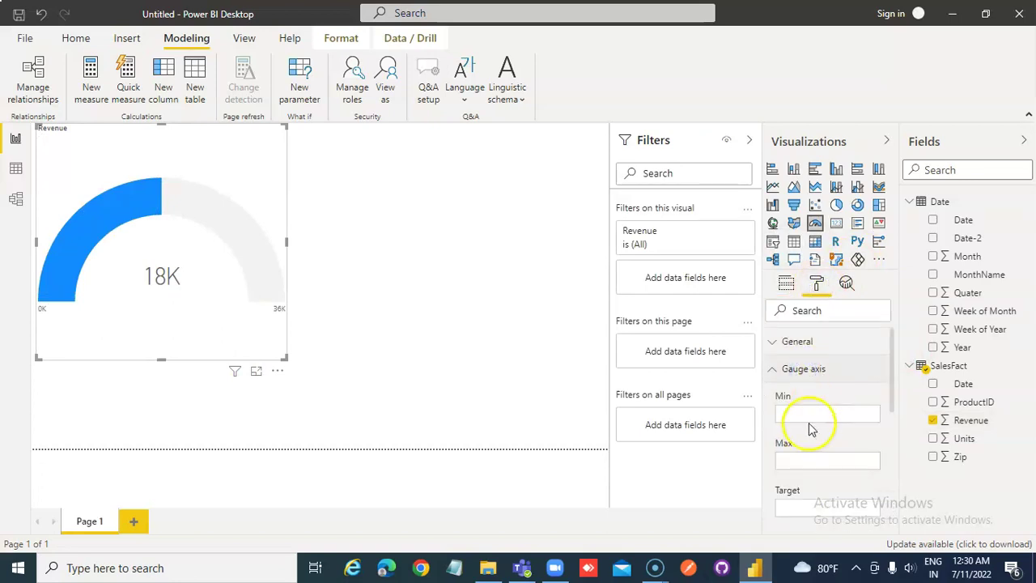
left_click(816, 412)
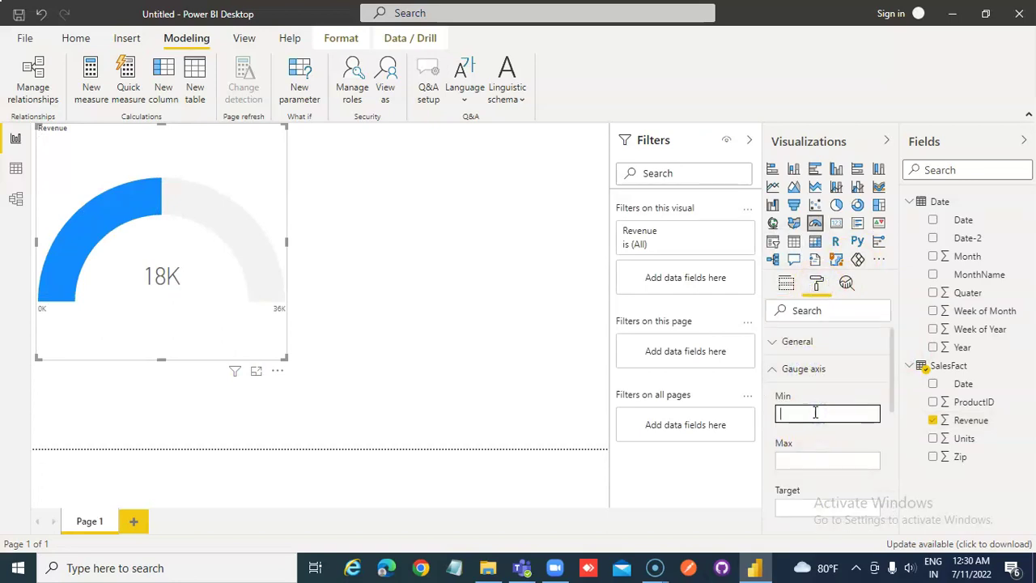
type("300")
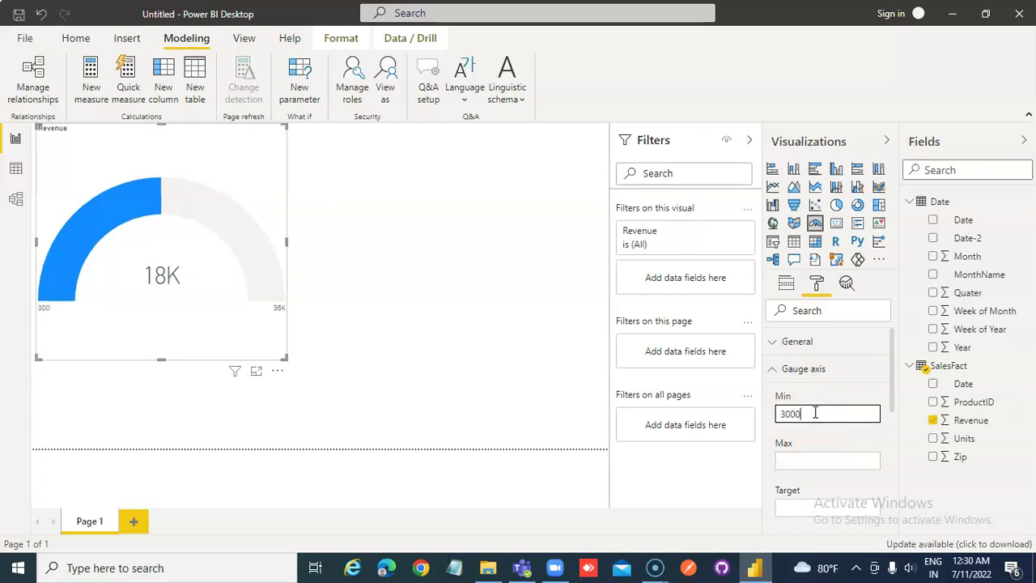
type("0")
left_click(797, 460)
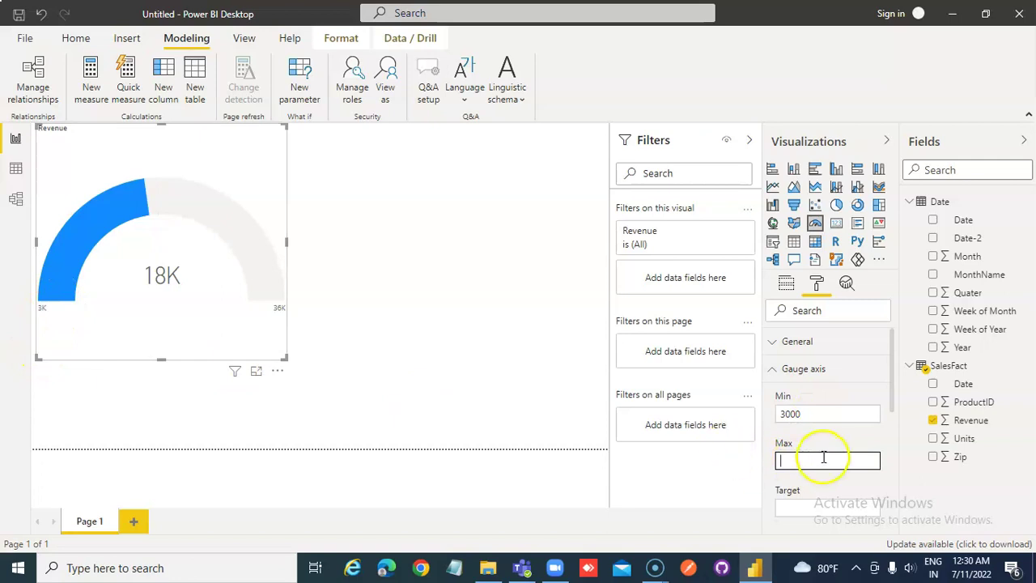
type("25000")
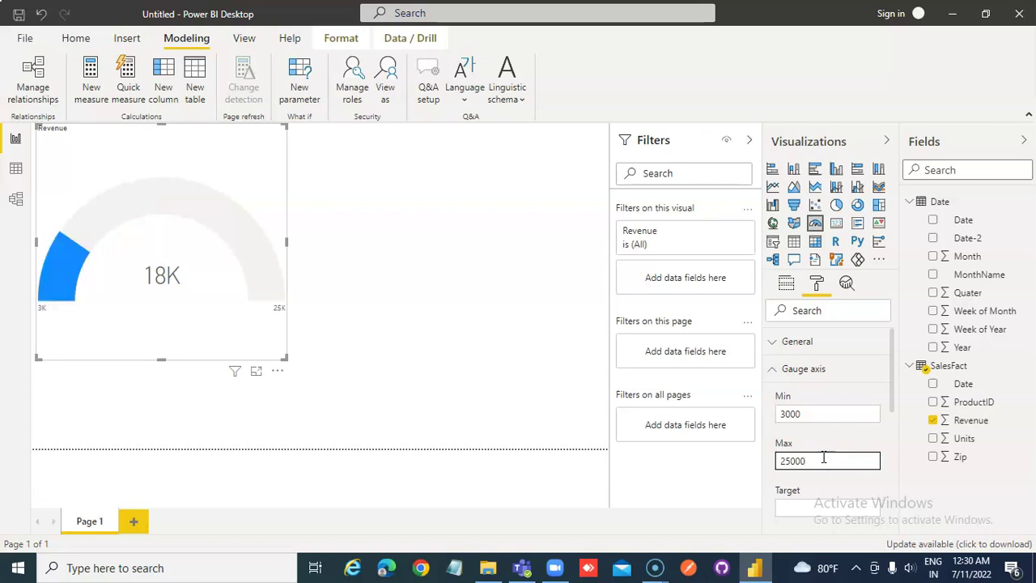
left_click(534, 377)
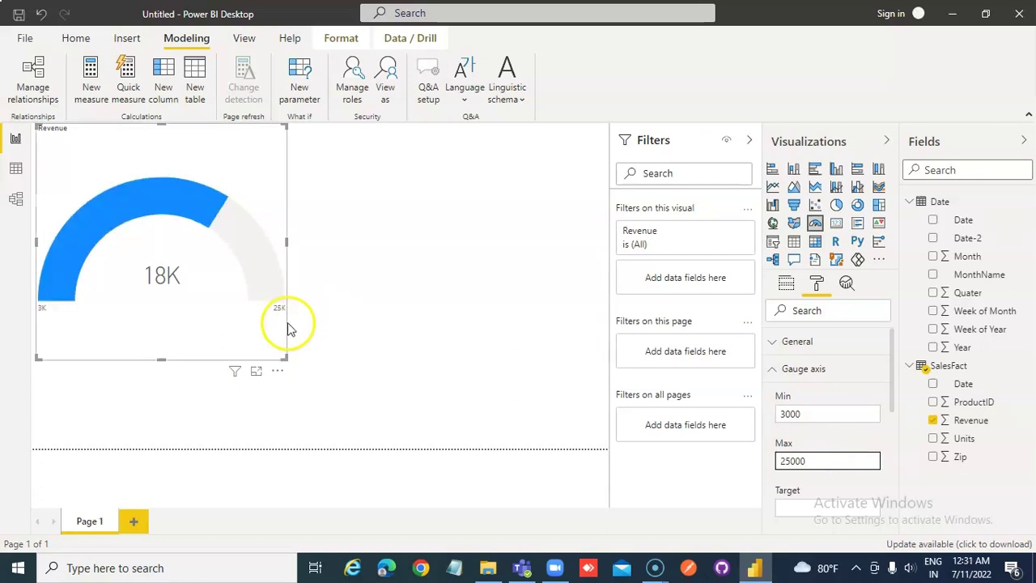
Step: Adjust the gauge visual's width on the canvas
left_click(289, 256)
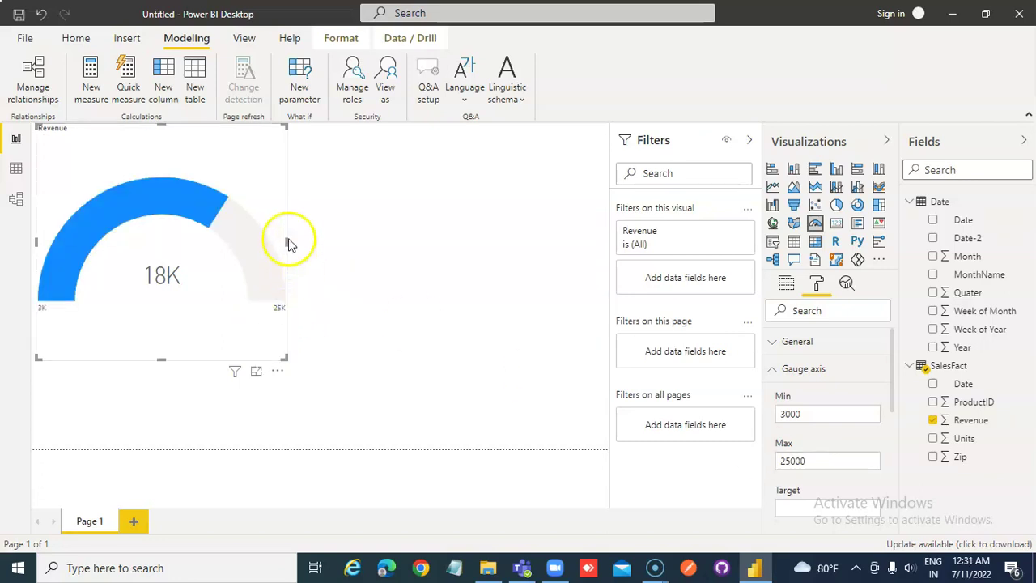
mouse_move(286, 237)
left_mouse_down()
mouse_move(345, 243)
mouse_move(280, 241)
left_mouse_up()
left_click(268, 317)
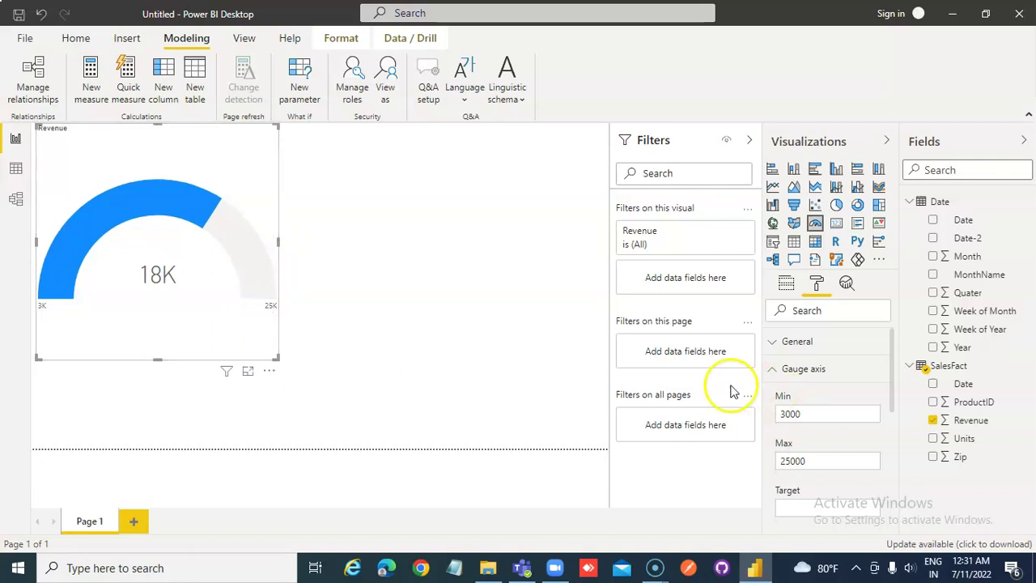
Step: Give the Revenue gauge a target value of 20000
left_click(808, 503)
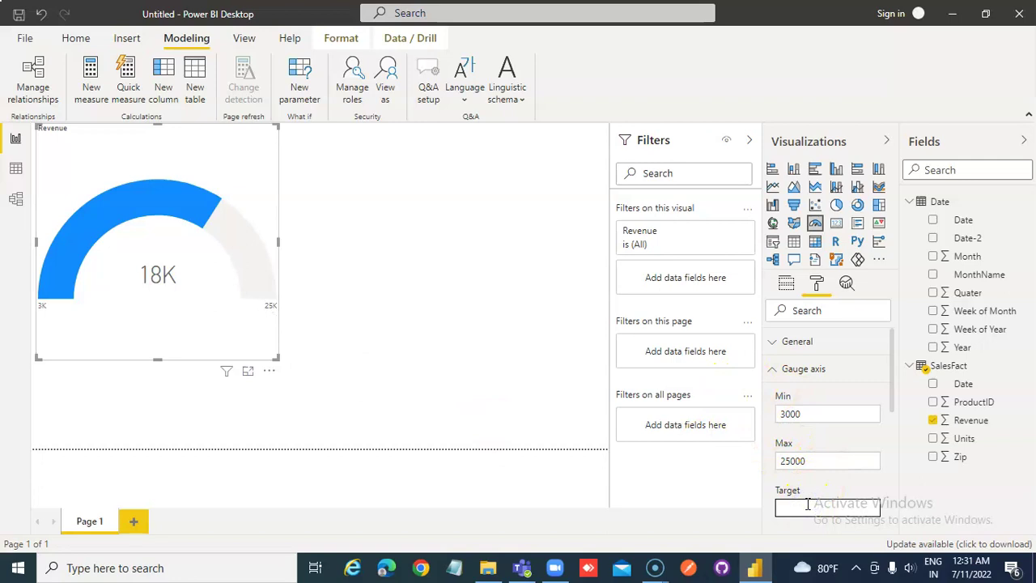
key("Return")
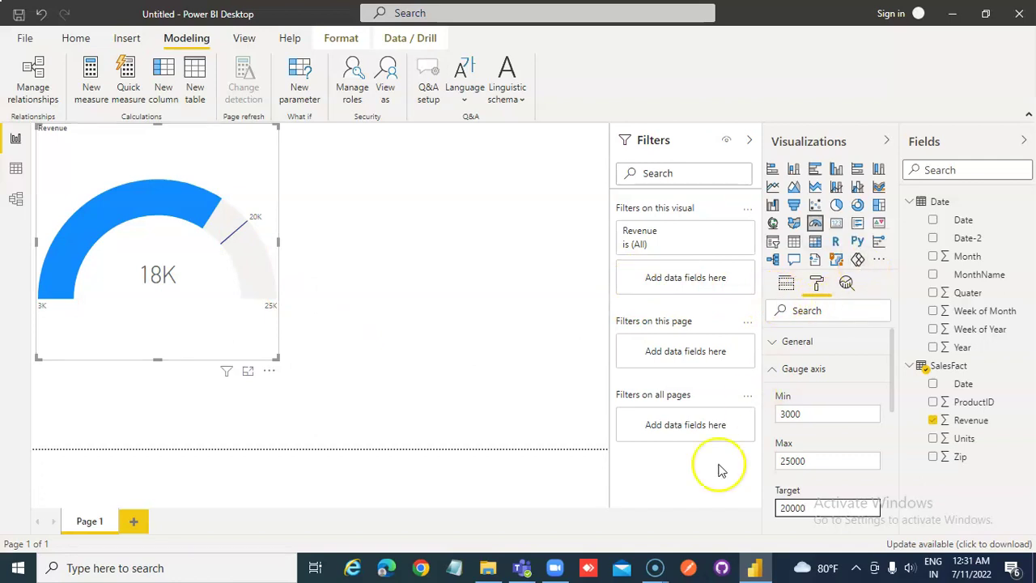
Step: Convert the Revenue gauge to a card, then delete it from the page
left_click(837, 226)
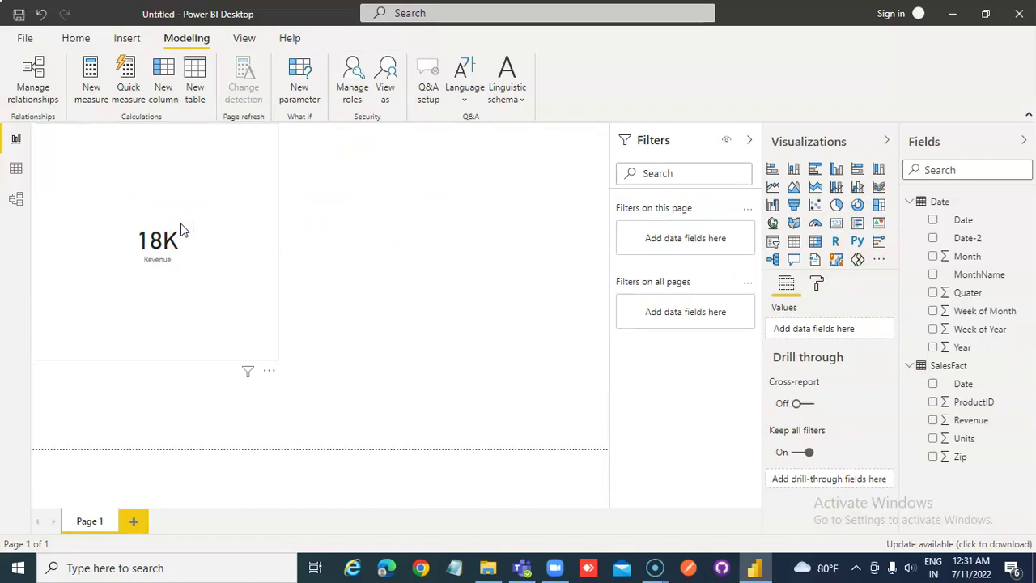
key("Delete")
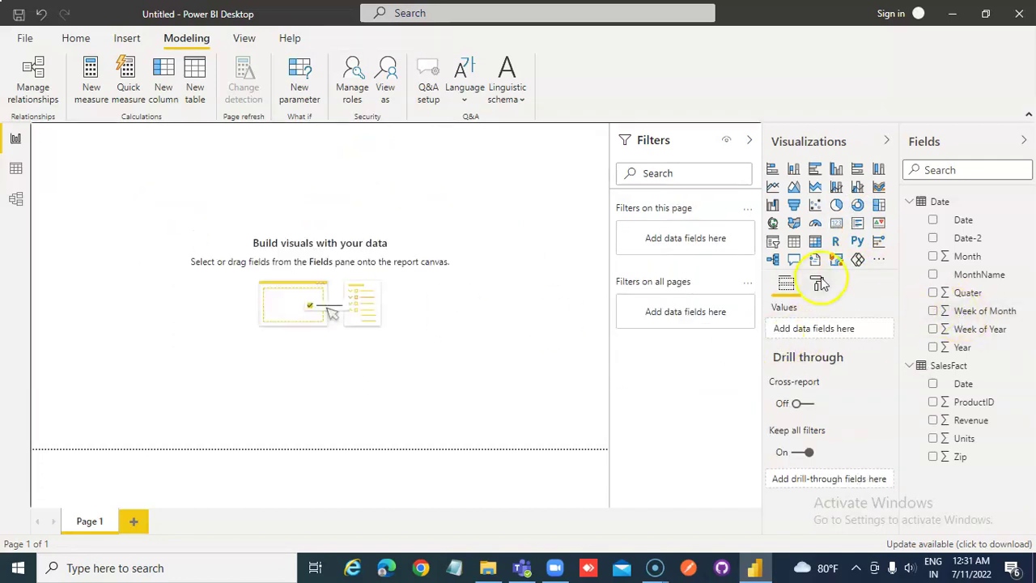
Step: Rebuild the Revenue gauge with axis Min 3000, Max 25000 and a 20000 target
left_click(816, 224)
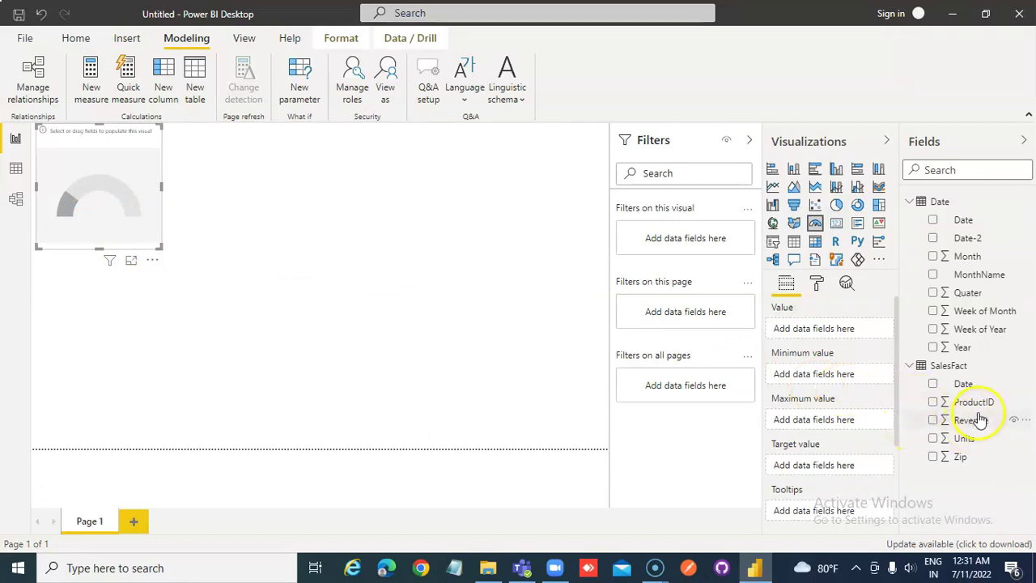
mouse_move(974, 427)
left_mouse_down()
mouse_move(840, 352)
mouse_move(834, 331)
left_mouse_up()
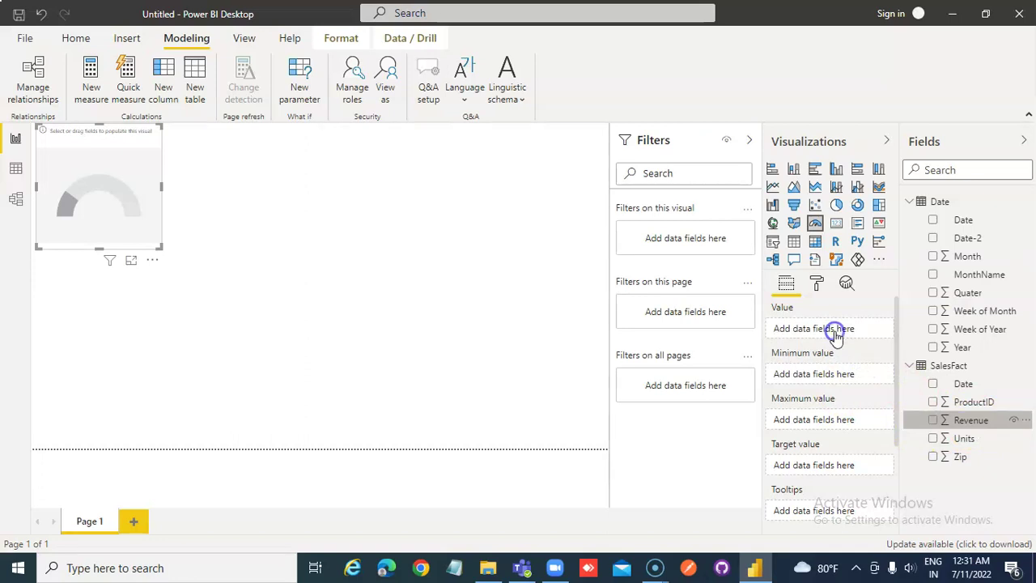
left_click(817, 283)
left_click(774, 368)
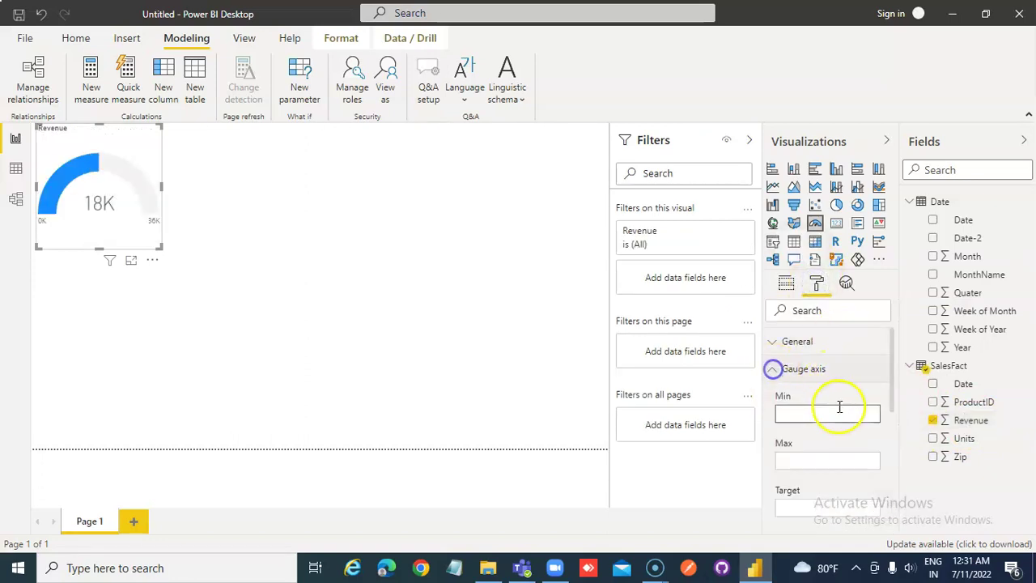
left_click(836, 413)
type("3000")
left_click(816, 458)
type("2")
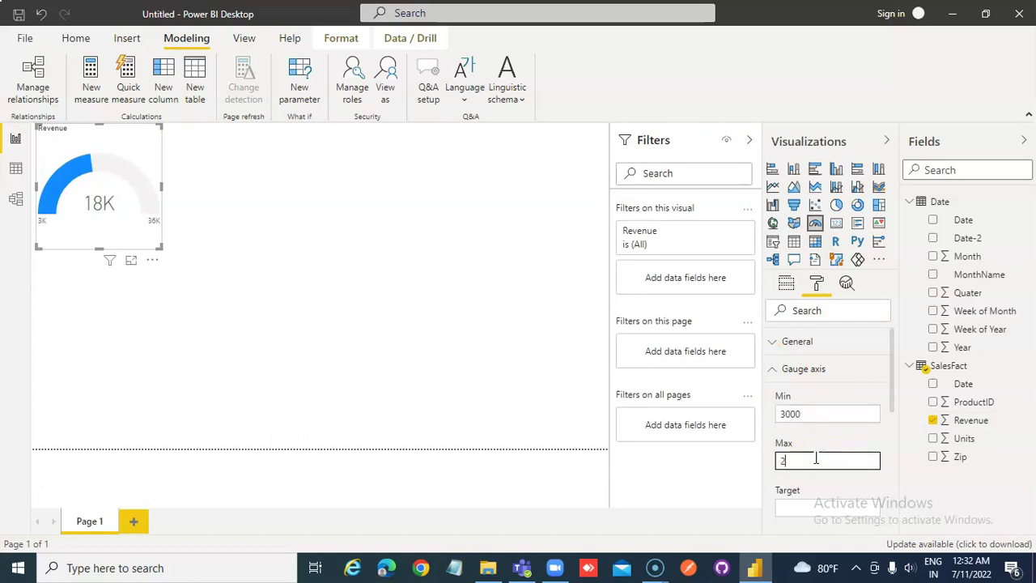
type("5000")
left_click(805, 507)
type("20000")
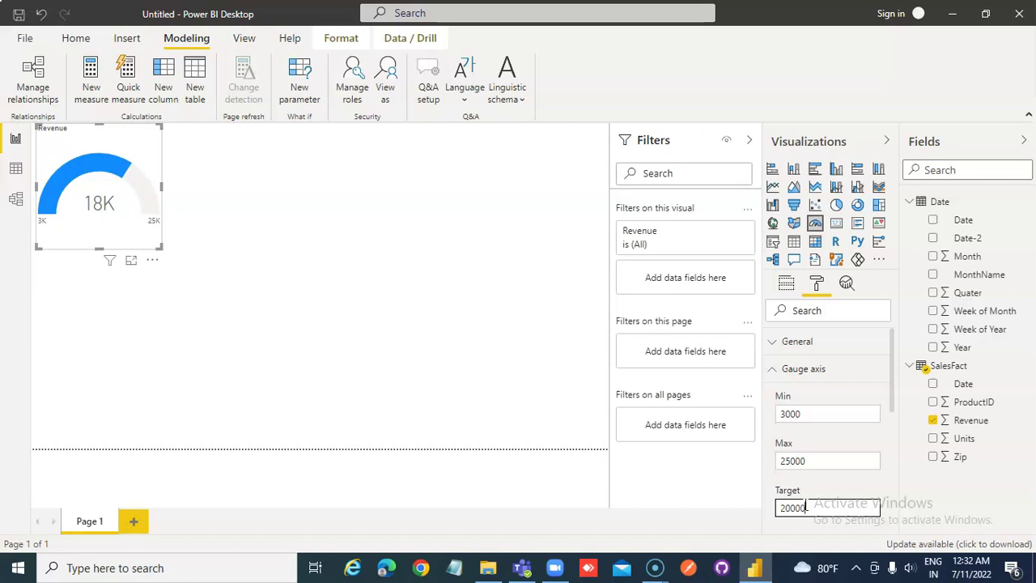
left_click(172, 259)
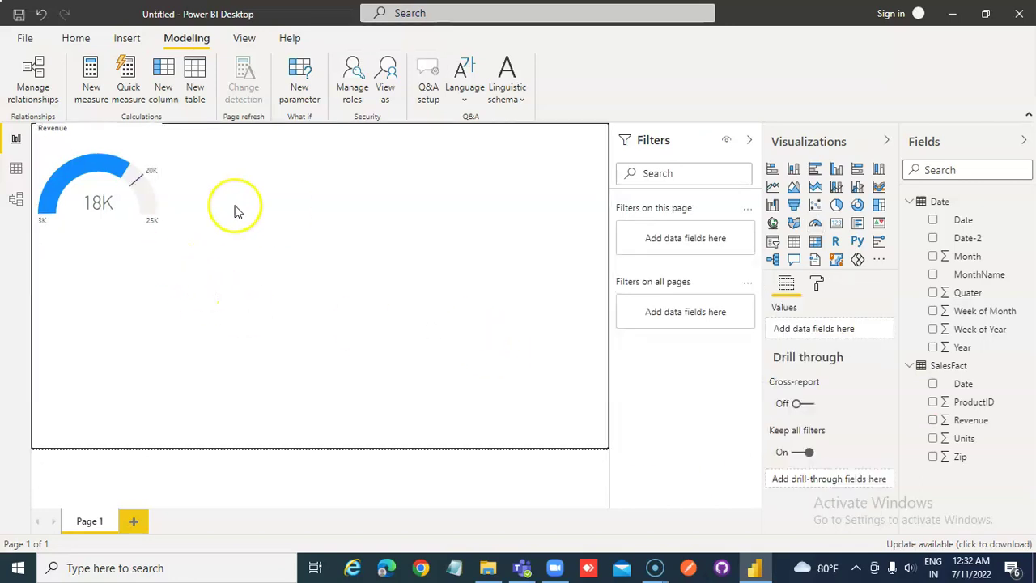
Step: Add a card showing total Units (62) below the Revenue gauge
left_click(117, 185)
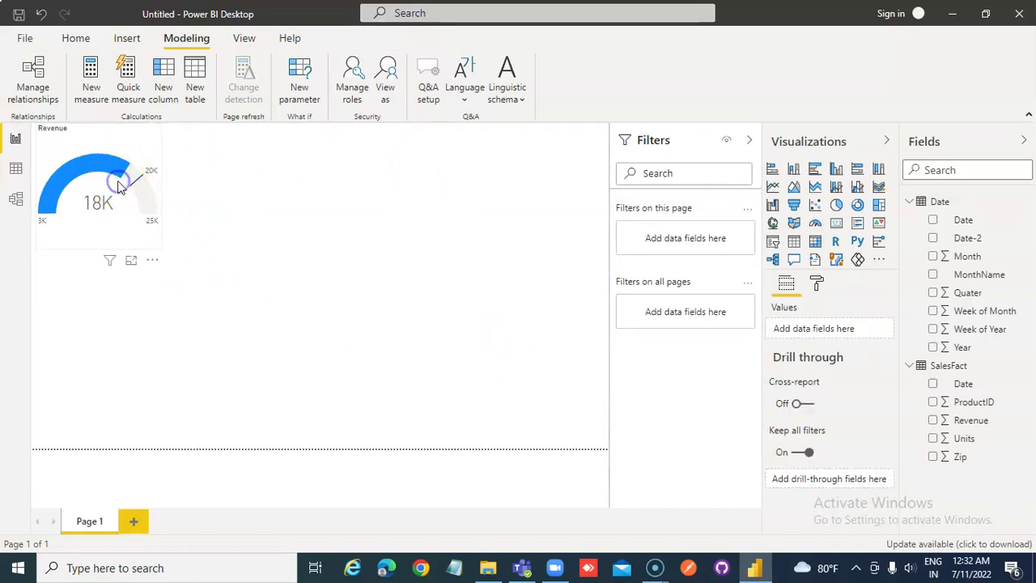
left_click(321, 178)
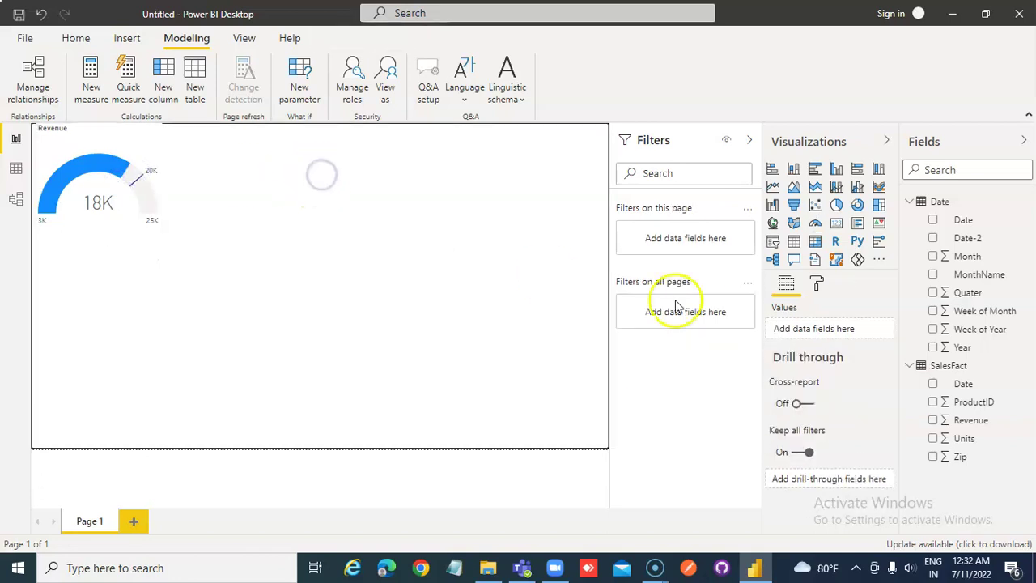
left_click(406, 208)
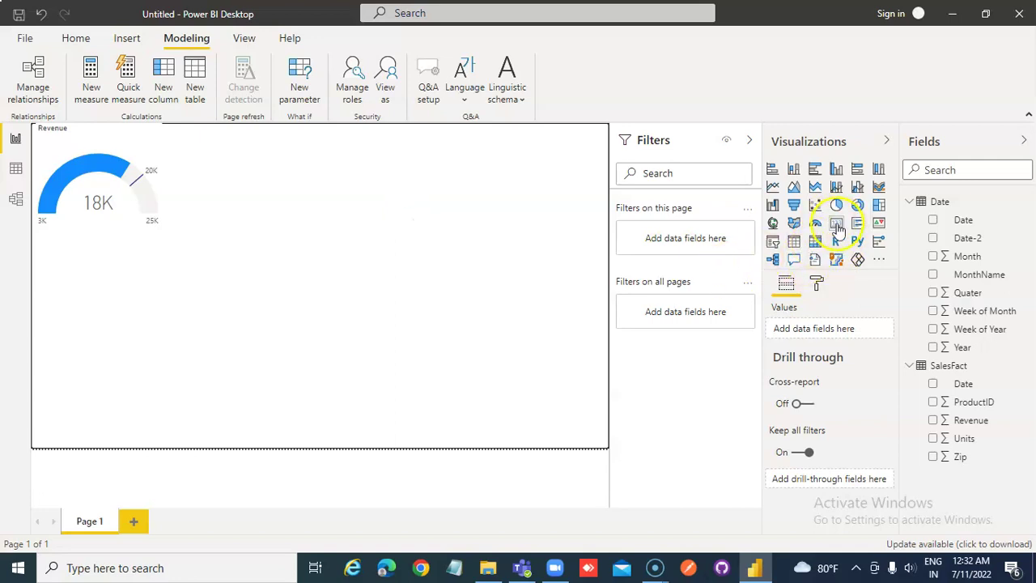
left_click(838, 227)
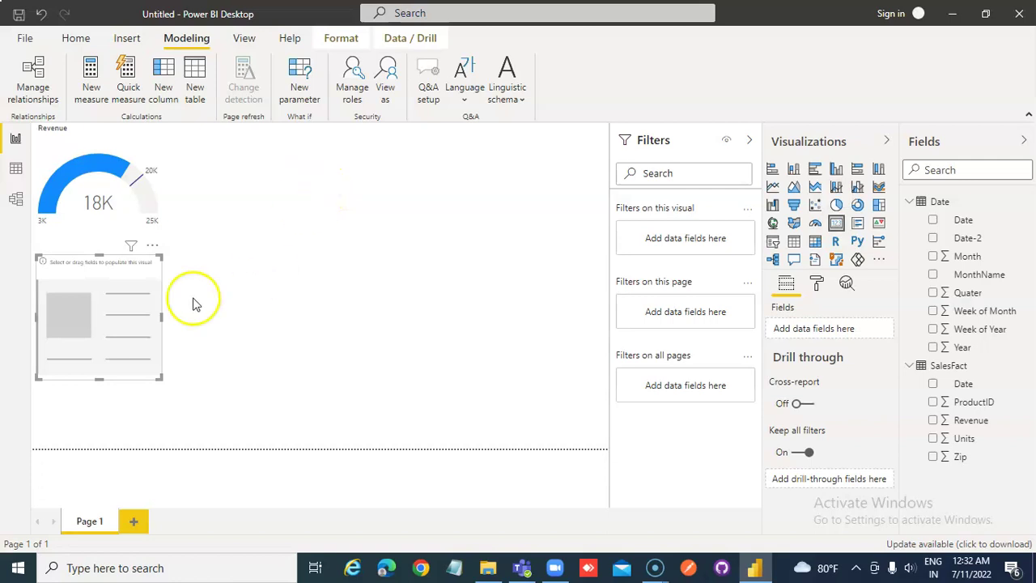
left_click_drag(963, 444, 116, 342)
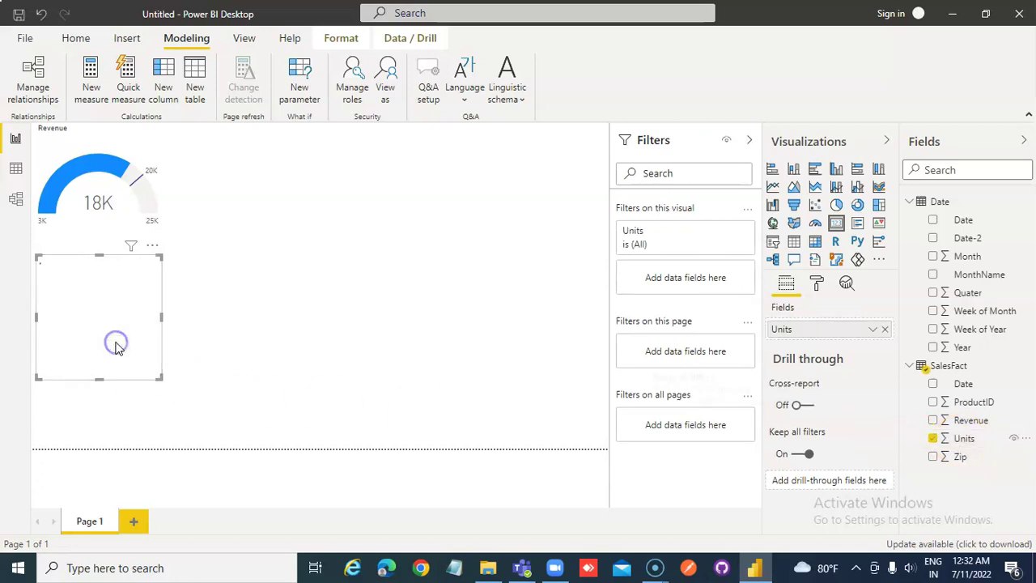
left_click(349, 344)
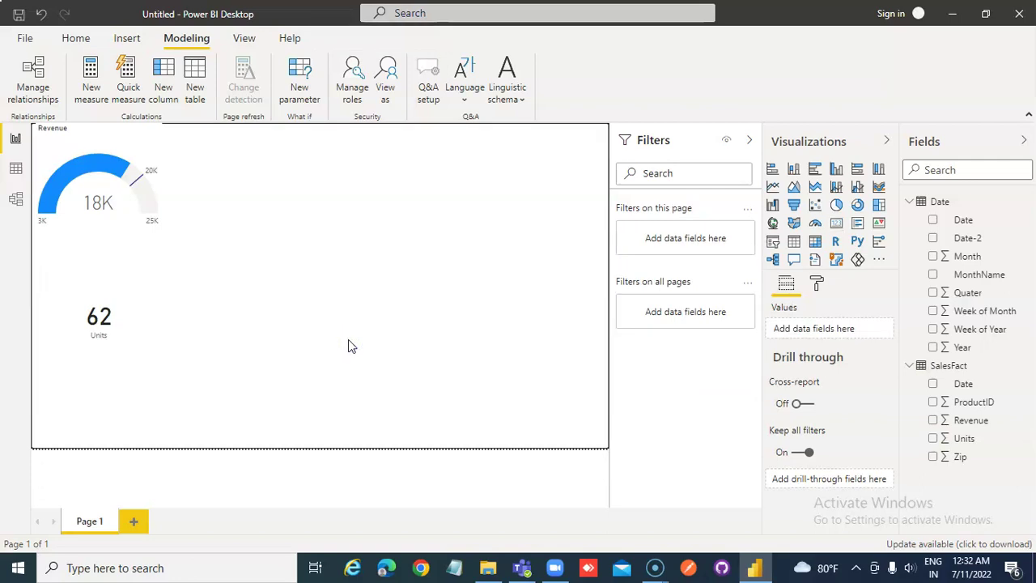
left_click(313, 230)
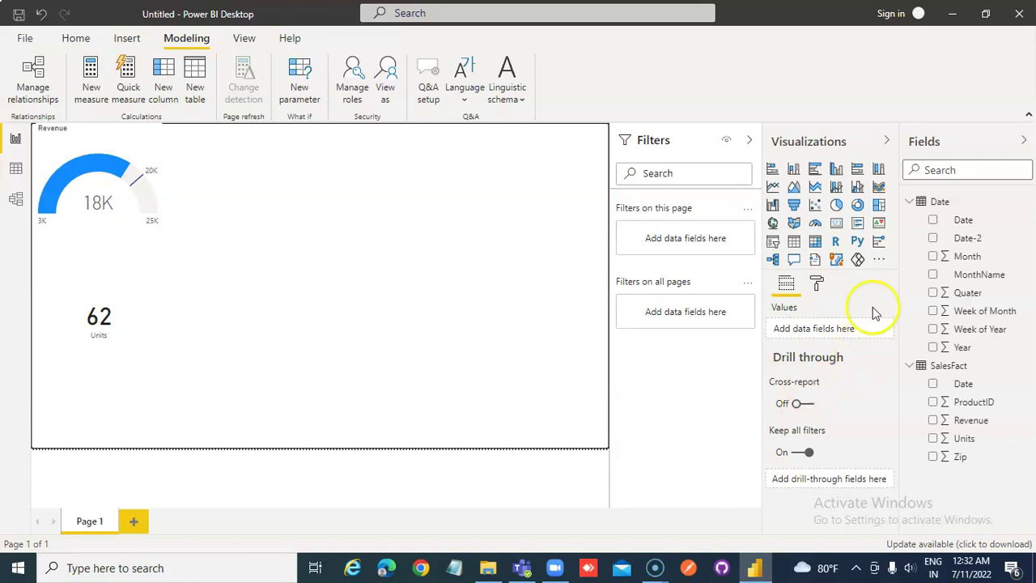
Step: Add a KPI visual beside the gauge, enlarge it, and set Units as its indicator
left_click(880, 226)
left_click(483, 220)
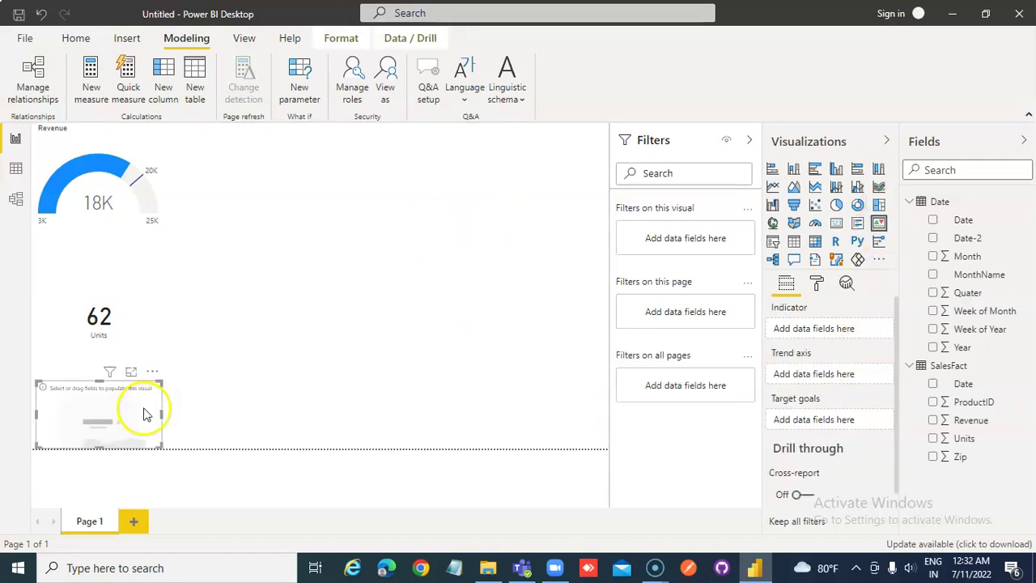
left_click_drag(148, 389, 308, 136)
left_click_drag(319, 197, 603, 441)
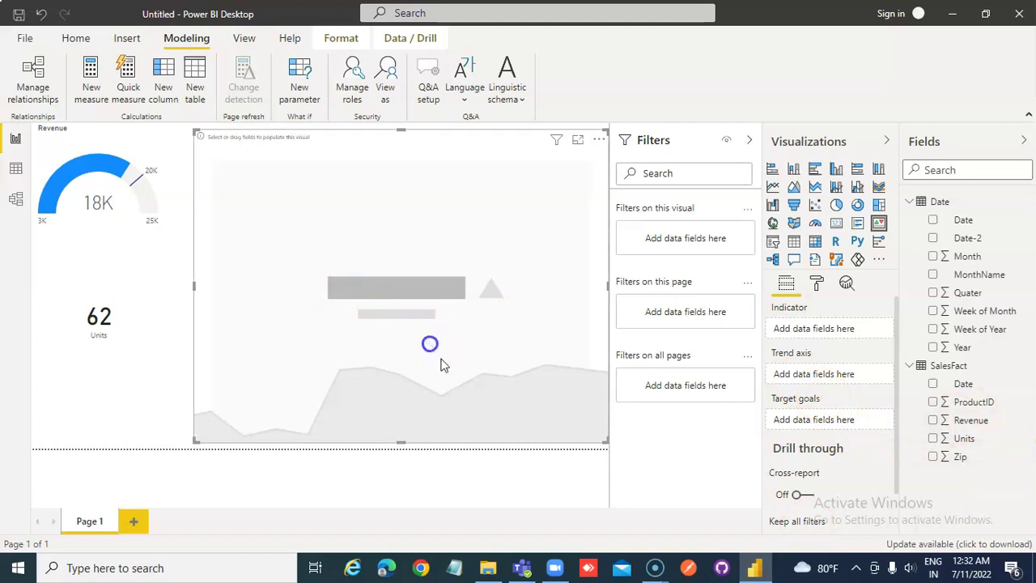
left_click_drag(963, 445, 854, 338)
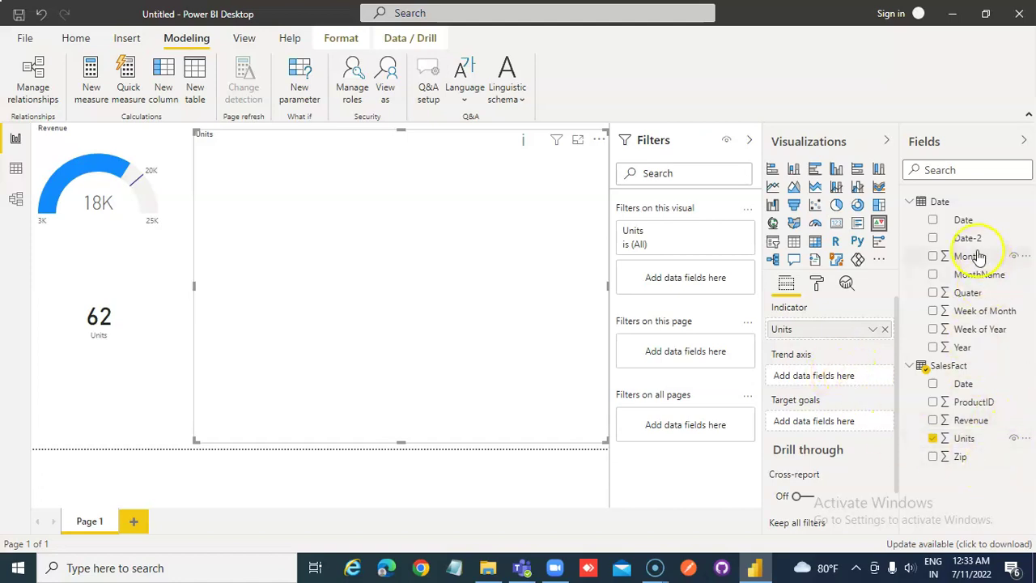
Step: Put the Date table's Year field on the KPI's trend axis so it shows Units by Year
left_click(971, 347)
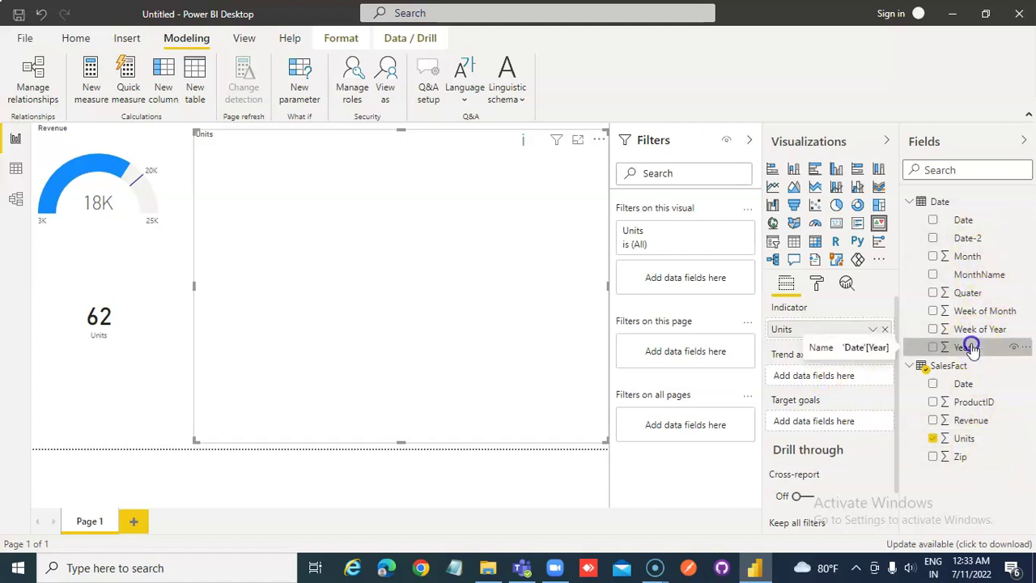
left_click_drag(972, 347, 856, 374)
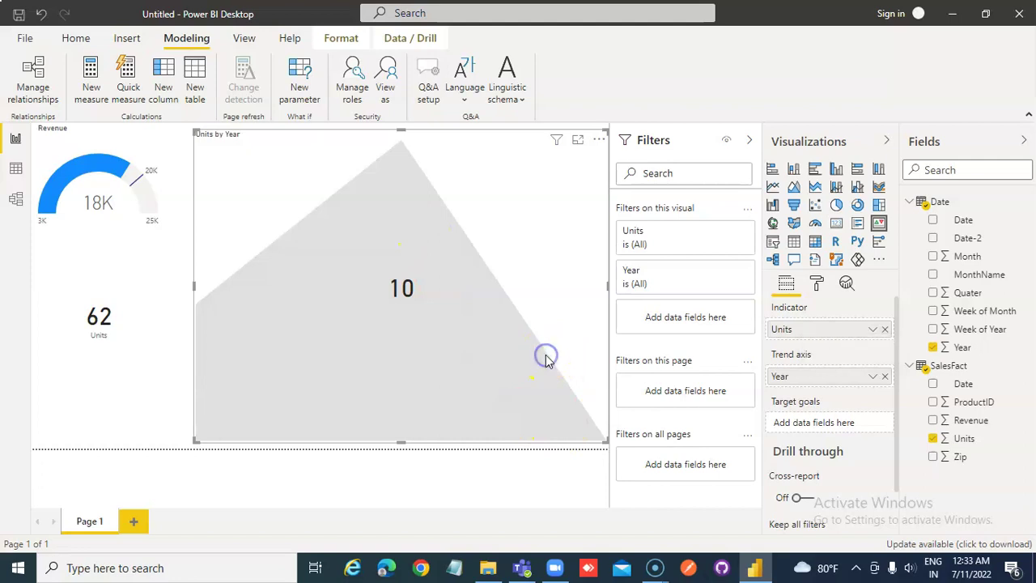
left_click(110, 306)
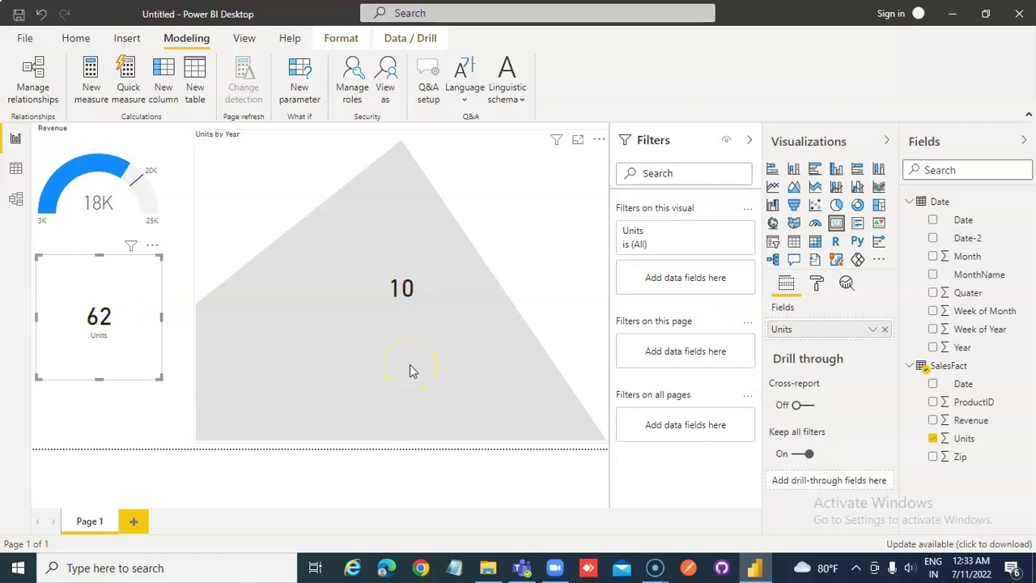
left_click(108, 161)
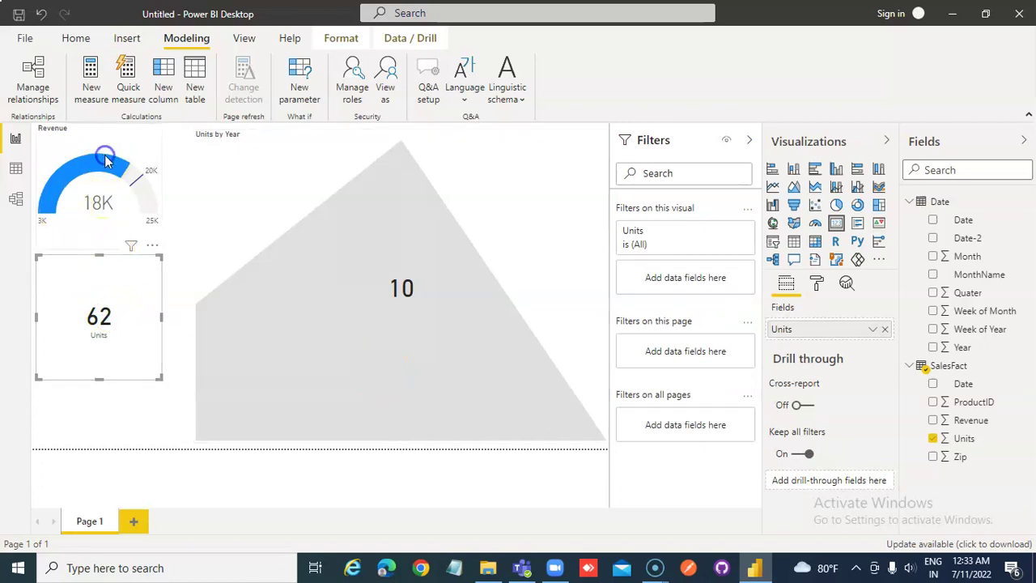
left_click(124, 324)
left_click(395, 347)
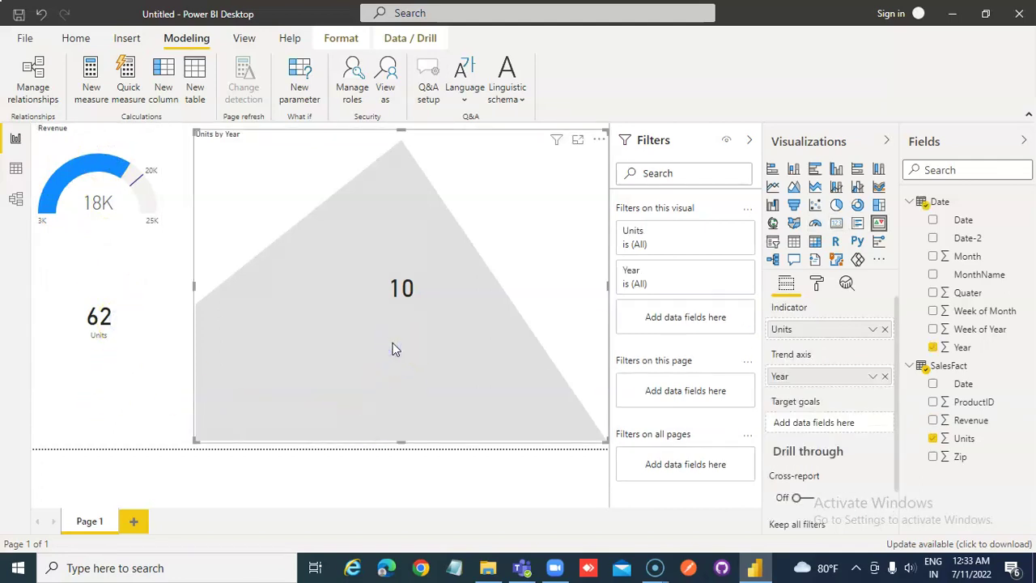